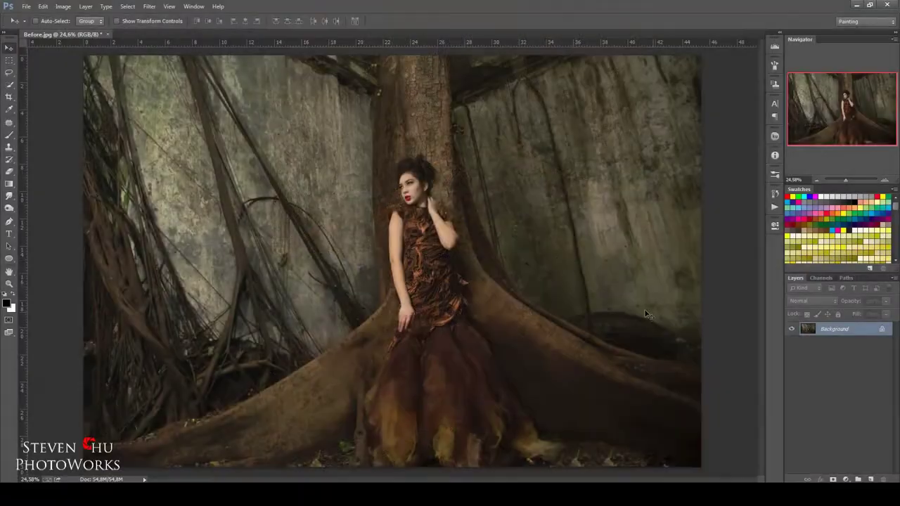
Draw a Pen path from the trunk top, curving down along the trunk and root edges
{"action": "left_click", "coordinate": [9, 222]}
{"action": "key", "text": "ctrl+plus"}
{"action": "key", "text": "ctrl+plus"}
{"action": "key", "text": "ctrl+plus"}
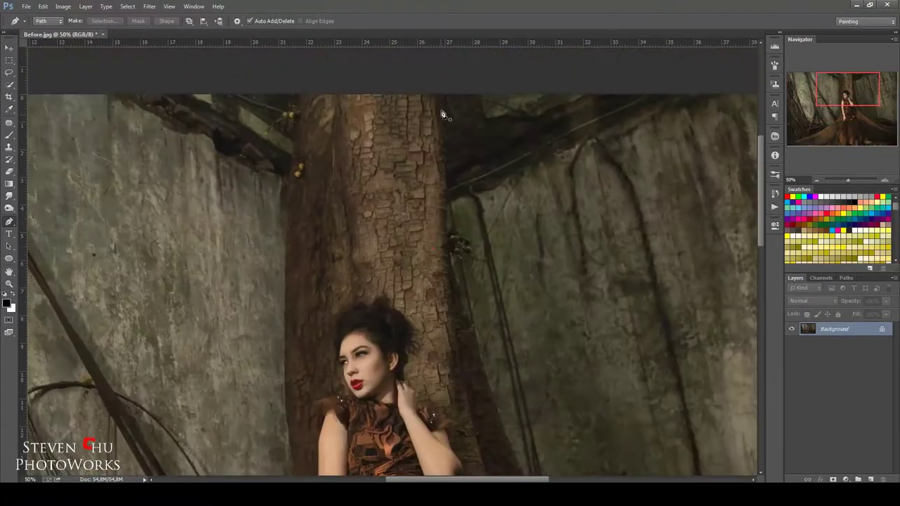
{"action": "left_click", "coordinate": [455, 118]}
{"action": "left_click_drag", "start_coordinate": [463, 311], "coordinate": [422, 141]}
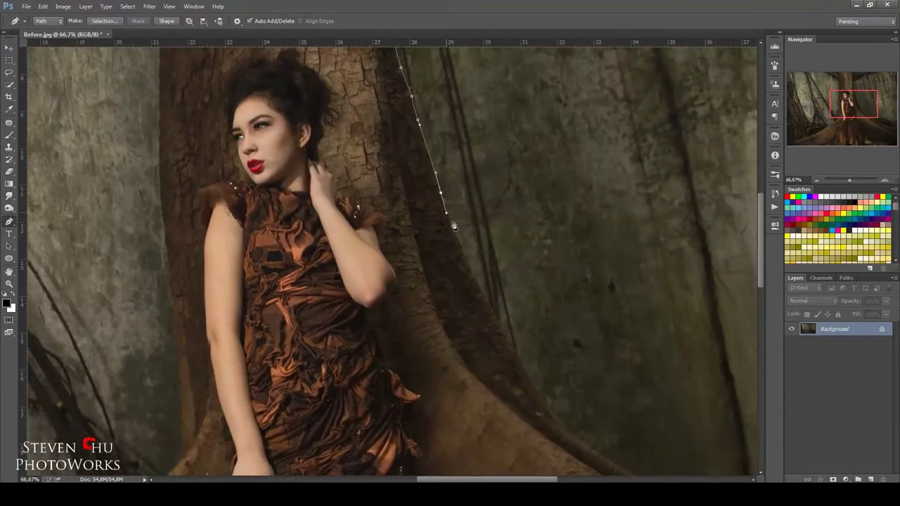
{"action": "left_click_drag", "start_coordinate": [492, 301], "coordinate": [457, 211]}
{"action": "left_click", "coordinate": [389, 227]}
{"action": "left_click", "coordinate": [425, 246]}
{"action": "left_click_drag", "start_coordinate": [464, 281], "coordinate": [350, 203]}
{"action": "left_click", "coordinate": [464, 248]}
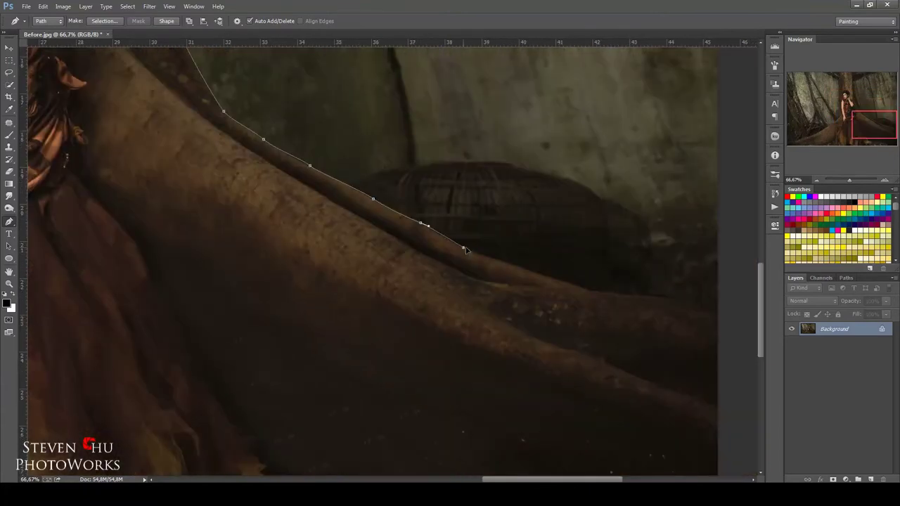
Extend the path down the right image edge and along the left root, closing it up the trunk
{"action": "left_click", "coordinate": [720, 312]}
{"action": "key", "text": "ctrl+minus"}
{"action": "key", "text": "ctrl+minus"}
{"action": "key", "text": "ctrl+minus"}
{"action": "left_click", "coordinate": [712, 470]}
{"action": "key", "text": "ctrl+plus"}
{"action": "key", "text": "ctrl+plus"}
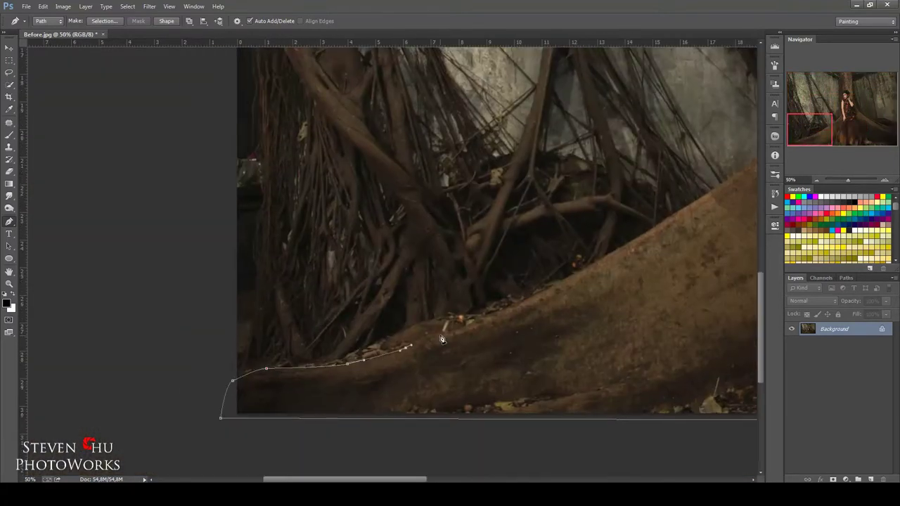
{"action": "left_click", "coordinate": [441, 340]}
{"action": "left_click", "coordinate": [436, 329]}
{"action": "left_click", "coordinate": [473, 314]}
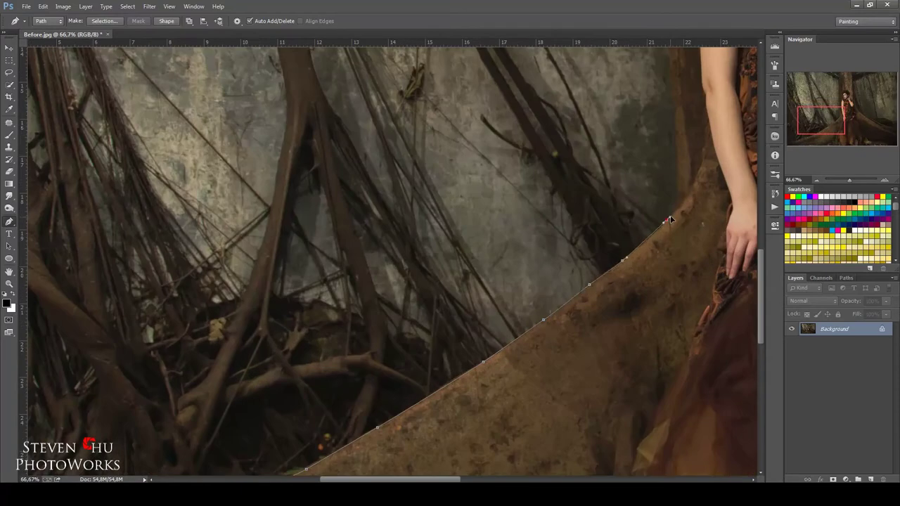
{"action": "key", "text": "ctrl+plus"}
{"action": "left_click", "coordinate": [535, 290]}
{"action": "left_click", "coordinate": [528, 226]}
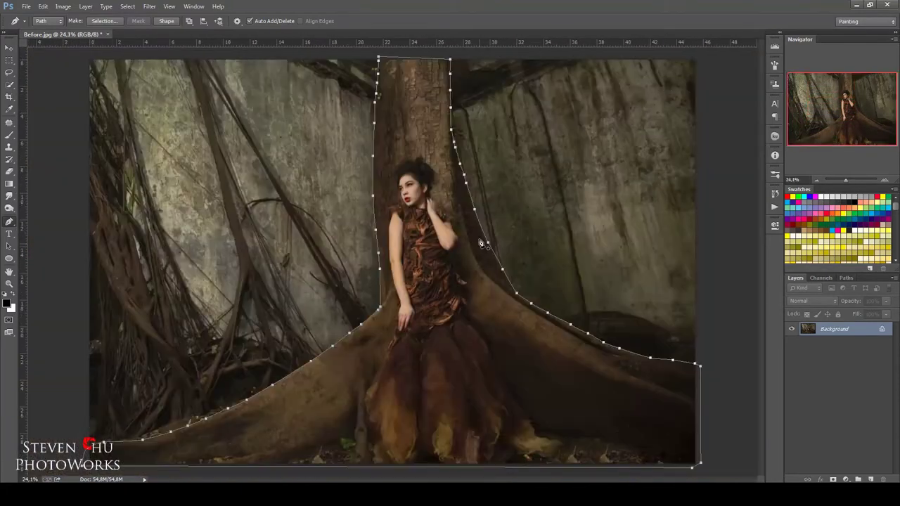
{"action": "left_click", "coordinate": [9, 84]}
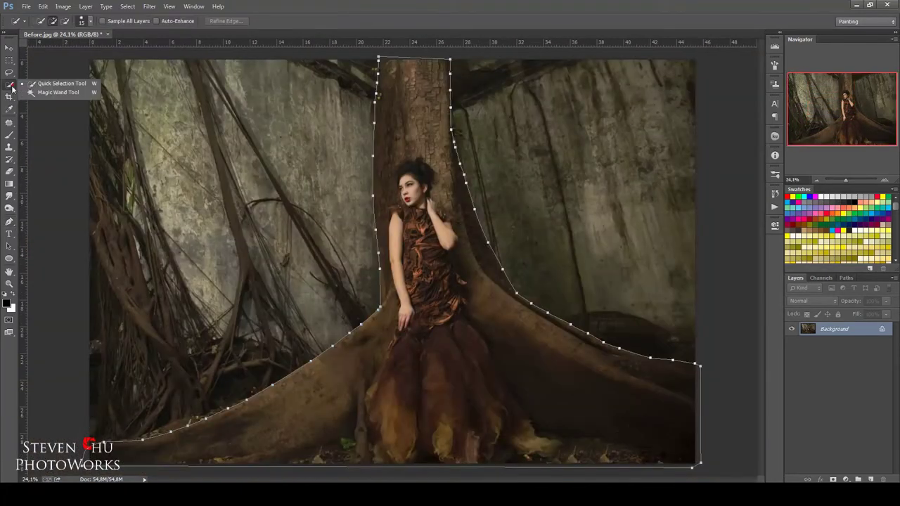
Load the trunk path as a selection and output it through Refine Edge as a masked layer
{"action": "left_click", "coordinate": [846, 278]}
{"action": "left_click", "coordinate": [793, 289], "text": "ctrl"}
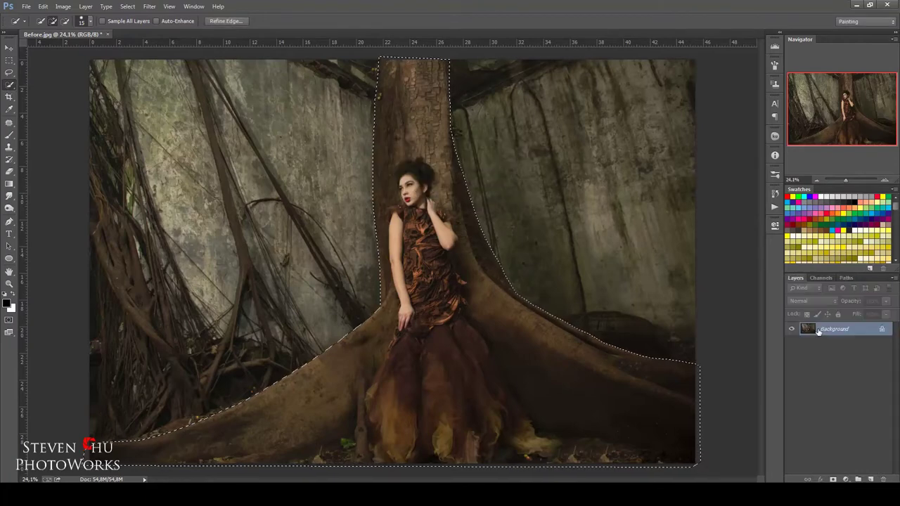
{"action": "key", "text": "ctrl+alt+r"}
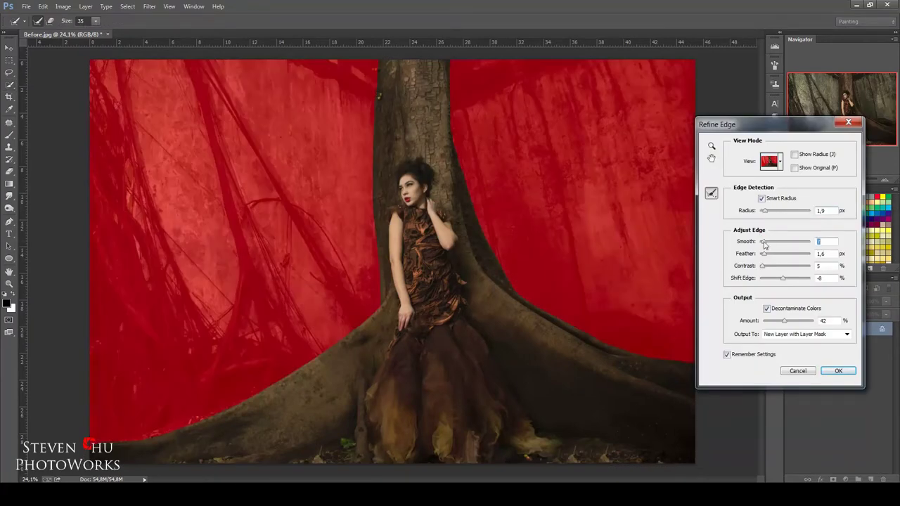
{"action": "key", "text": "Return"}
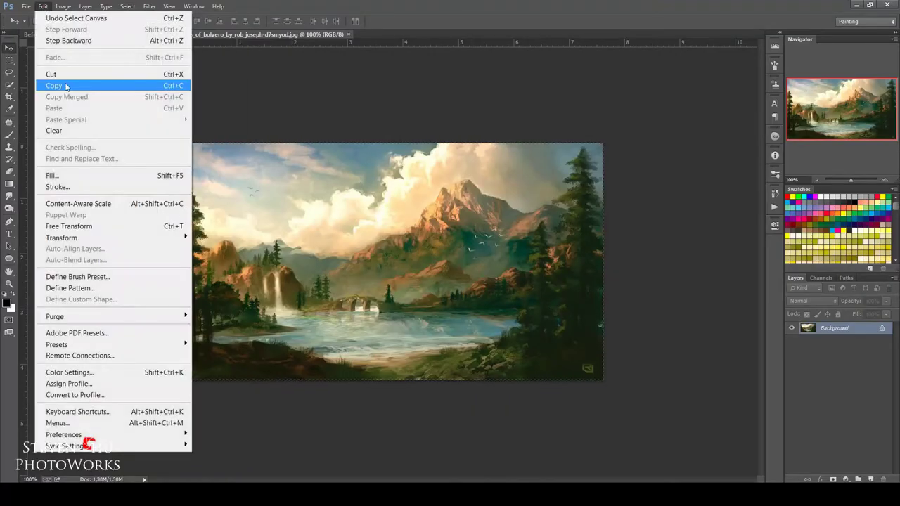
Paste the mountain-lake painting into Before.jpg, scale it to fill the canvas, and place it beneath the cut-out
{"action": "left_click", "coordinate": [66, 86]}
{"action": "key", "text": "ctrl+Tab"}
{"action": "left_click", "coordinate": [43, 6]}
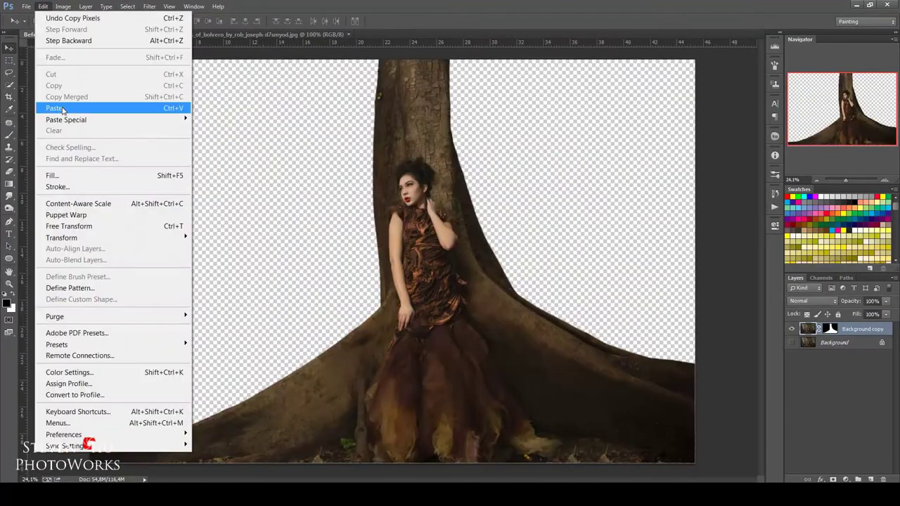
{"action": "left_click", "coordinate": [54, 109]}
{"action": "key", "text": "ctrl+t"}
{"action": "left_click_drag", "start_coordinate": [443, 232], "coordinate": [713, 60]}
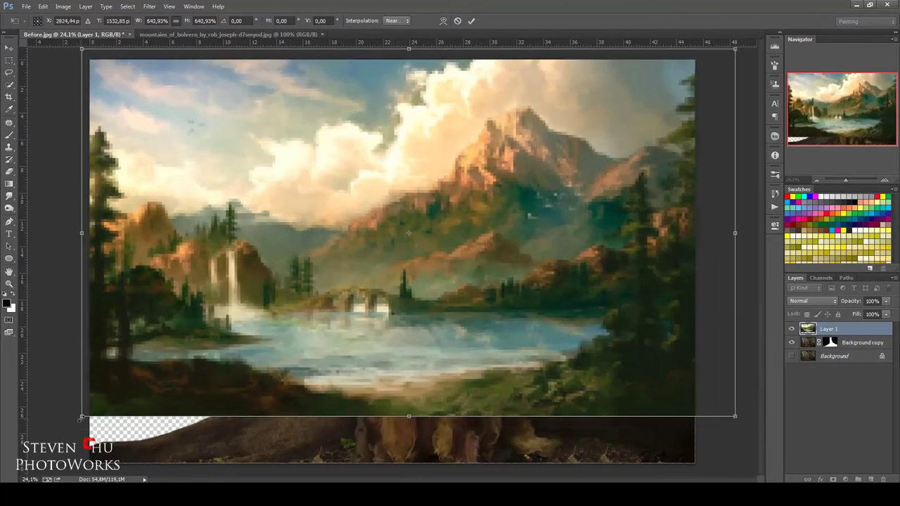
{"action": "left_click", "coordinate": [471, 20]}
{"action": "left_click_drag", "start_coordinate": [830, 329], "coordinate": [862, 349]}
Duplicate the landscape layer, then mask the original and paint out its left side
{"action": "key", "text": "ctrl+j"}
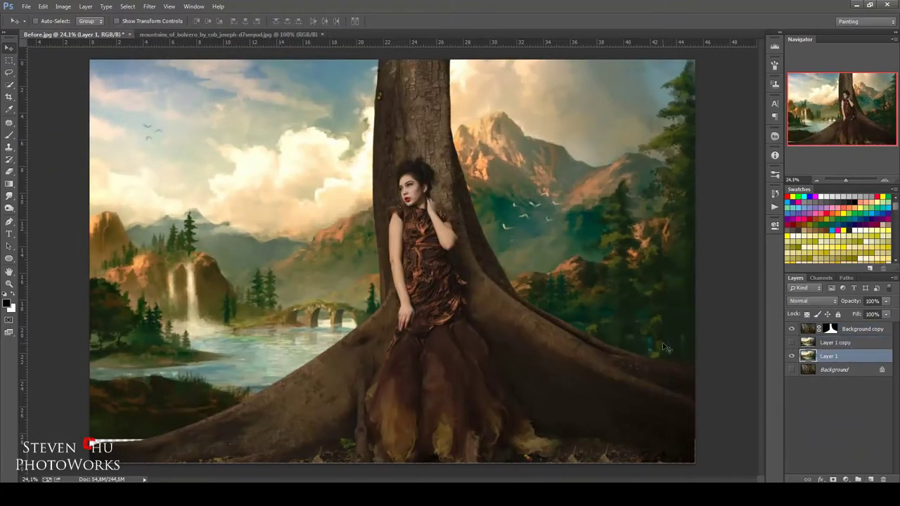
{"action": "left_click", "coordinate": [792, 342]}
{"action": "left_click", "coordinate": [844, 356]}
{"action": "left_click", "coordinate": [833, 479]}
{"action": "key", "text": "b"}
{"action": "mouse_move", "coordinate": [112, 422]}
{"action": "left_mouse_down"}
{"action": "mouse_move", "coordinate": [94, 325]}
{"action": "mouse_move", "coordinate": [202, 105]}
{"action": "mouse_move", "coordinate": [246, 326]}
{"action": "left_mouse_up"}
Show the duplicate landscape, add a mask, and paint out its right side
{"action": "key", "text": "v"}
{"action": "left_click", "coordinate": [792, 343]}
{"action": "left_click", "coordinate": [844, 342]}
{"action": "left_click", "coordinate": [833, 479]}
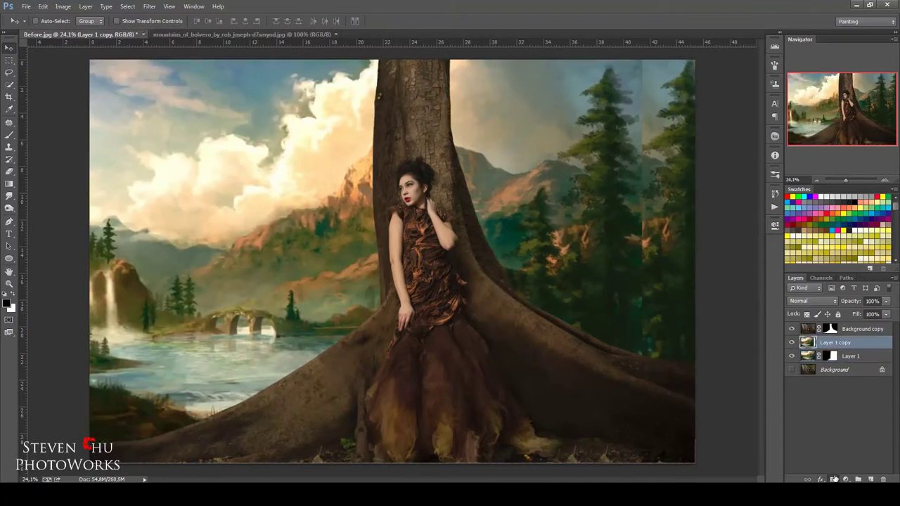
{"action": "key", "text": "b"}
{"action": "left_click_drag", "start_coordinate": [535, 106], "coordinate": [526, 218]}
{"action": "key", "text": "v"}
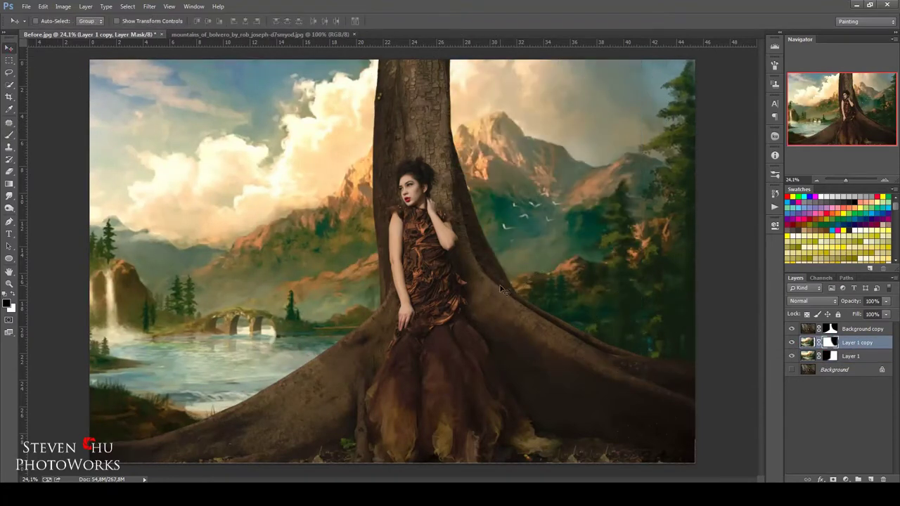
{"action": "key", "text": "b"}
{"action": "key", "text": "v"}
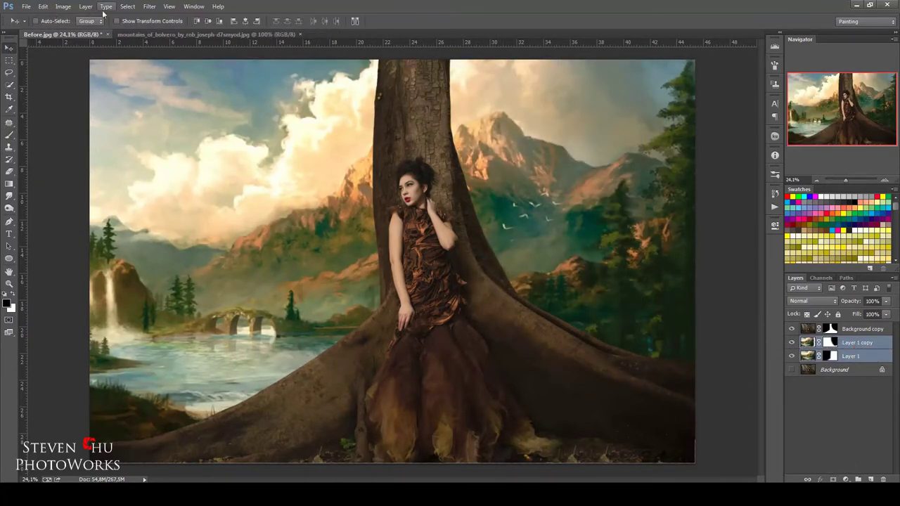
Select and merge the two masked landscape layers
{"action": "left_click", "coordinate": [85, 7]}
{"action": "left_click", "coordinate": [118, 370]}
{"action": "left_click", "coordinate": [149, 6]}
Apply Color Efex Pro 4 Detail Extractor and fade that layer to 27% opacity
{"action": "left_click", "coordinate": [91, 266]}
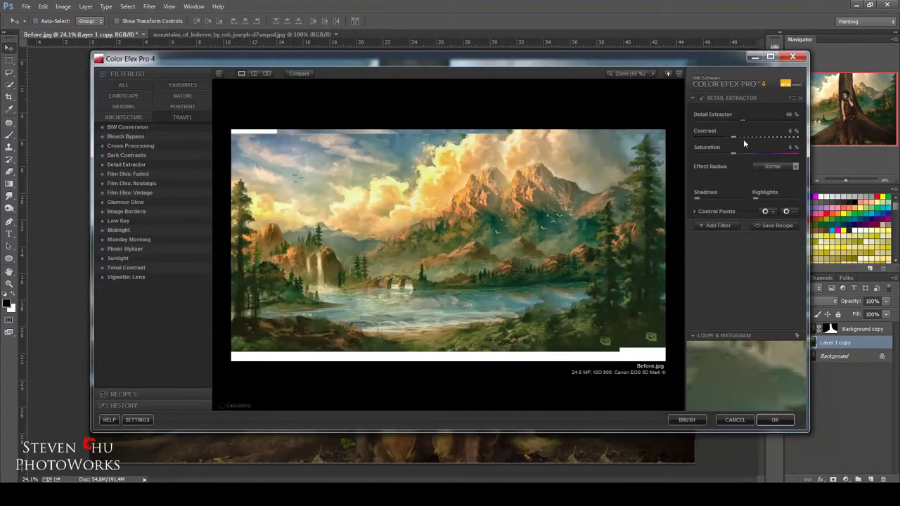
{"action": "left_click", "coordinate": [774, 420]}
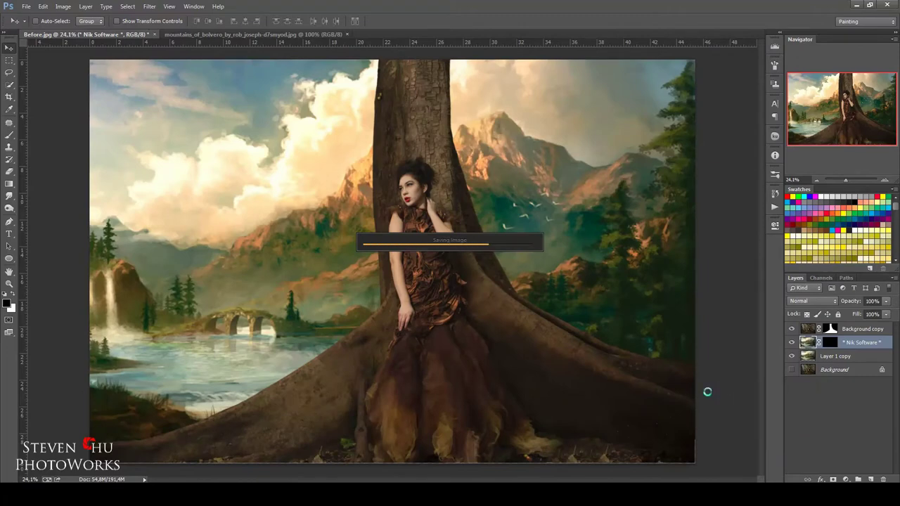
{"action": "left_click_drag", "start_coordinate": [886, 301], "coordinate": [844, 327]}
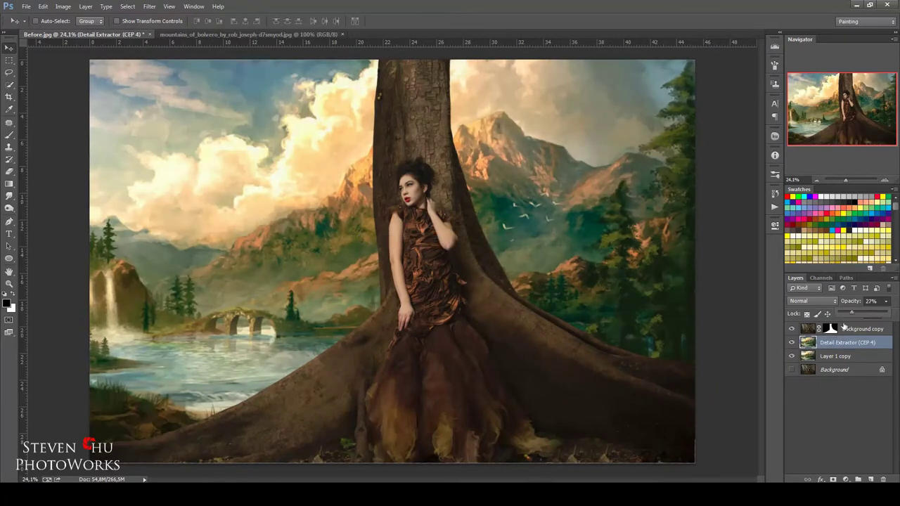
Add a Selective Color adjustment lowering cyan in the Greens to -43
{"action": "left_click", "coordinate": [846, 478]}
{"action": "left_click", "coordinate": [837, 475]}
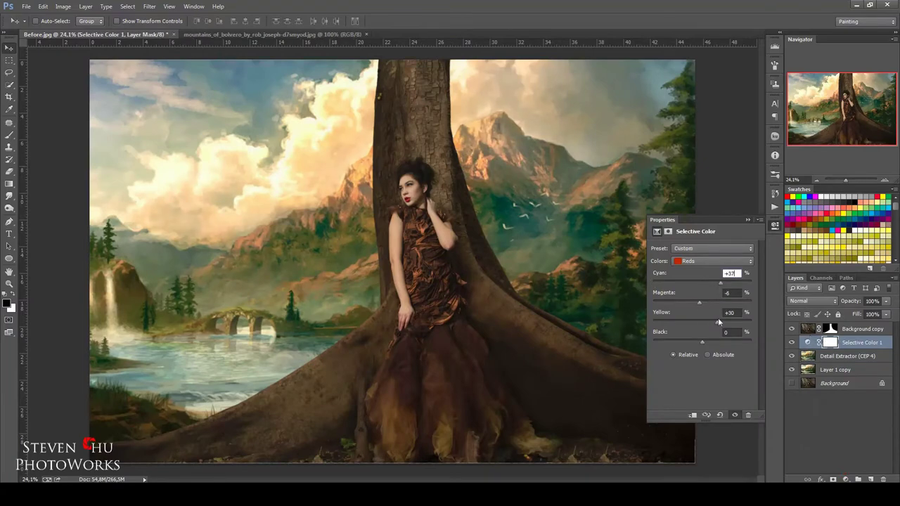
{"action": "left_click", "coordinate": [712, 261]}
{"action": "left_click", "coordinate": [692, 281]}
{"action": "left_click_drag", "start_coordinate": [702, 283], "coordinate": [681, 283]}
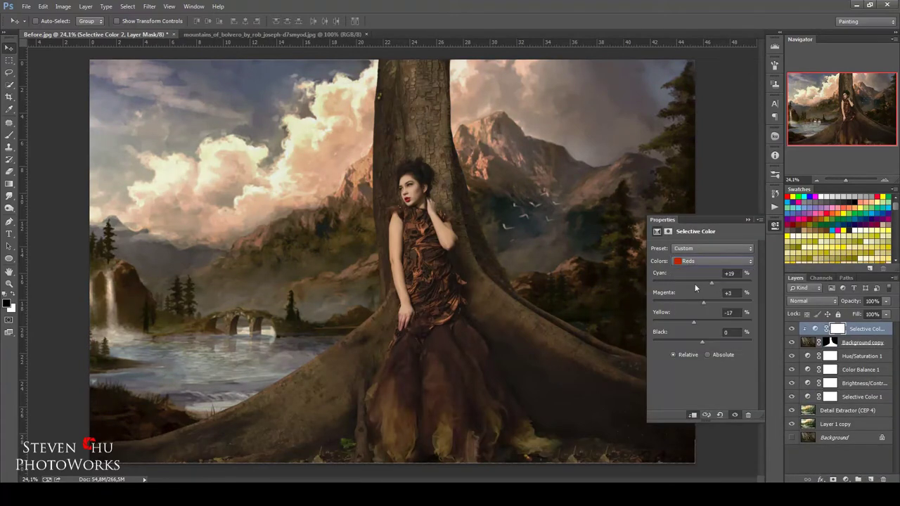
{"action": "left_click", "coordinate": [712, 261]}
{"action": "left_click", "coordinate": [703, 295]}
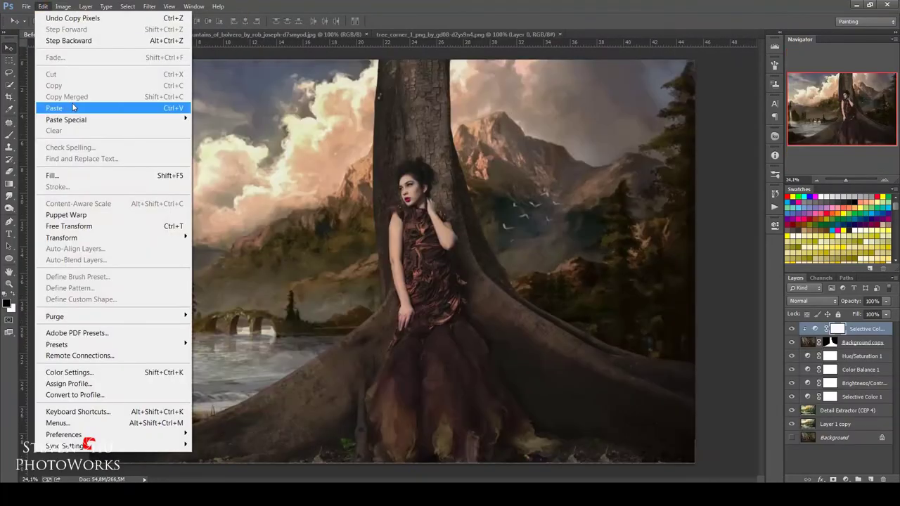
Paste the foliage into the composite, enlarged and tilted over the trunk
{"action": "left_click", "coordinate": [72, 108]}
{"action": "left_click", "coordinate": [43, 7]}
{"action": "left_click", "coordinate": [69, 226]}
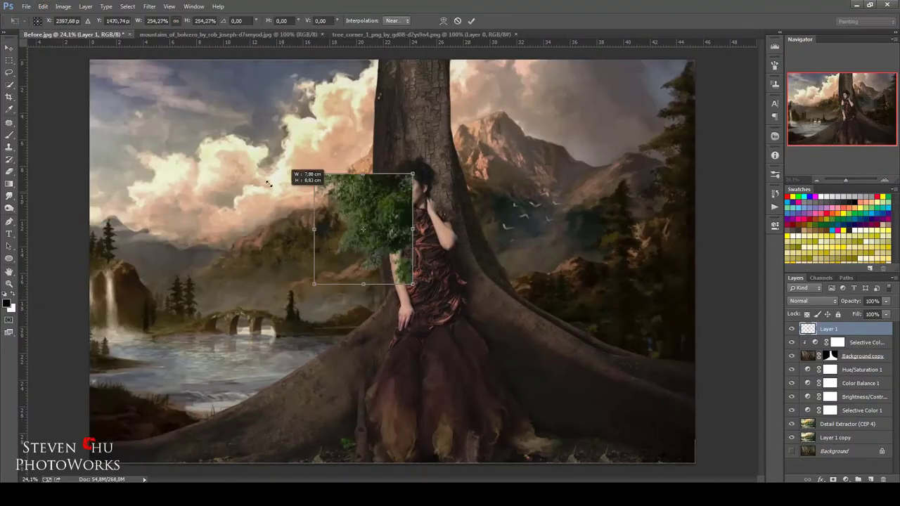
{"action": "mouse_move", "coordinate": [417, 287]}
{"action": "left_mouse_down"}
{"action": "mouse_move", "coordinate": [484, 268]}
{"action": "mouse_move", "coordinate": [486, 169]}
{"action": "mouse_move", "coordinate": [392, 121]}
{"action": "left_mouse_up"}
{"action": "key", "text": "Return"}
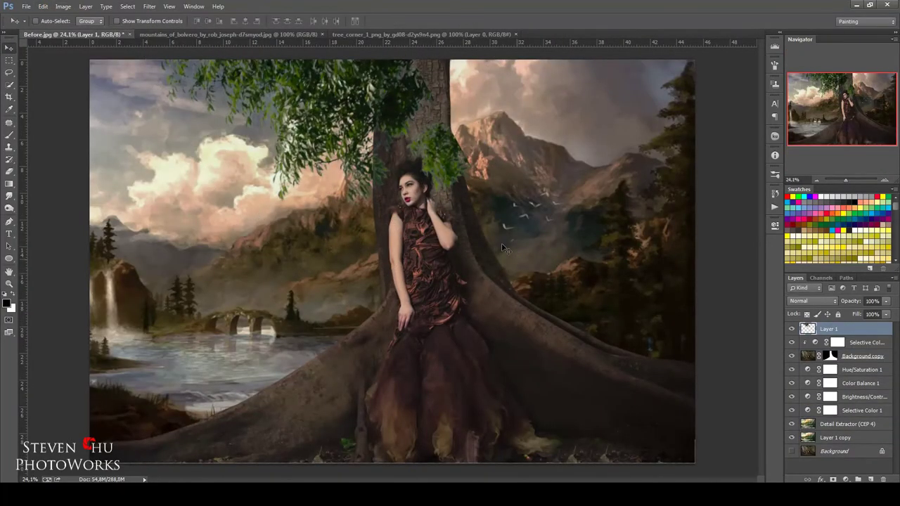
Duplicate the foliage, move the copy right across the top, and merge both into one canopy
{"action": "key", "text": "ctrl+j"}
{"action": "key", "text": "ctrl+t"}
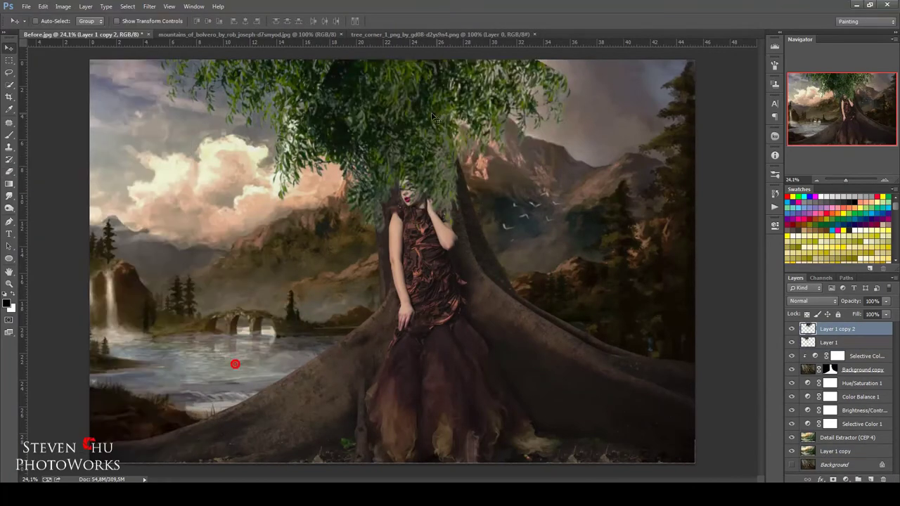
{"action": "left_click_drag", "start_coordinate": [317, 141], "coordinate": [527, 141]}
{"action": "key", "text": "Return"}
{"action": "key", "text": "e"}
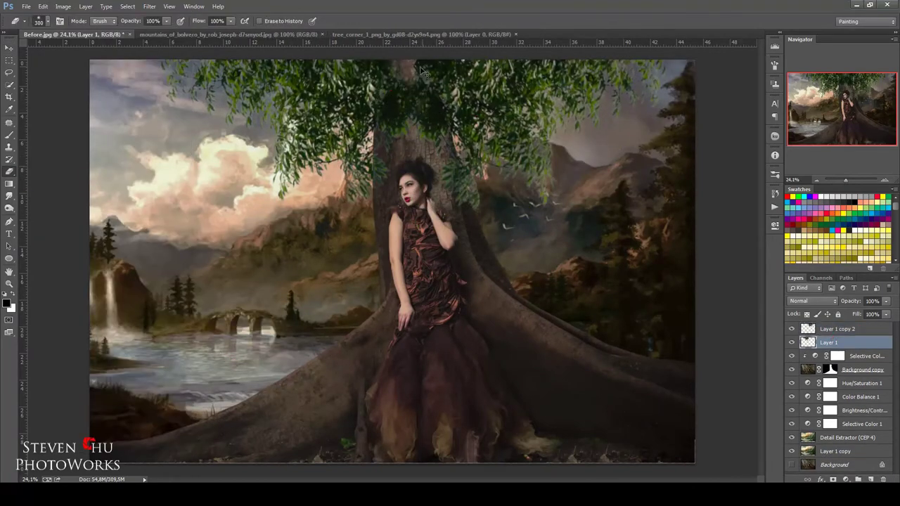
{"action": "key", "text": "ctrl+e"}
Warp the canopy, bending its top-left edge to fit over the trunk
{"action": "key", "text": "ctrl+t"}
{"action": "key", "text": "Return"}
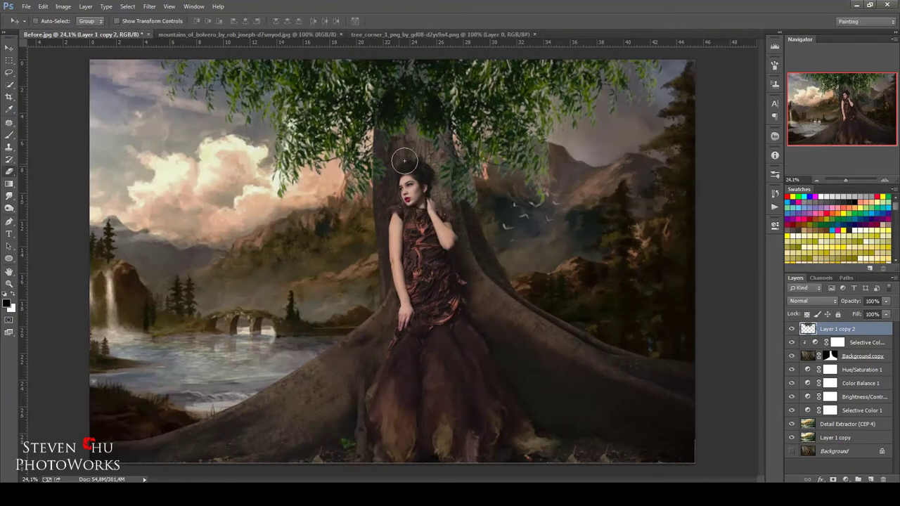
{"action": "key", "text": "ctrl+t"}
{"action": "key", "text": "Return"}
{"action": "left_click", "coordinate": [43, 6]}
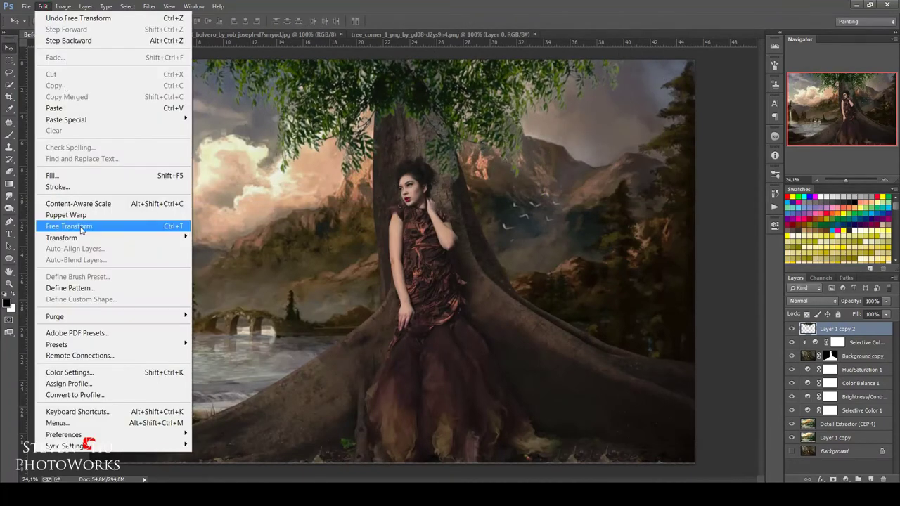
{"action": "left_click", "coordinate": [222, 326]}
{"action": "mouse_move", "coordinate": [194, 141]}
{"action": "left_mouse_down"}
{"action": "mouse_move", "coordinate": [344, 162]}
{"action": "mouse_move", "coordinate": [494, 43]}
{"action": "left_mouse_up"}
{"action": "left_click", "coordinate": [471, 20]}
Add clipped Hue/Saturation and Selective Color adjustments to tone the canopy
{"action": "left_click", "coordinate": [858, 479]}
{"action": "left_click", "coordinate": [811, 332]}
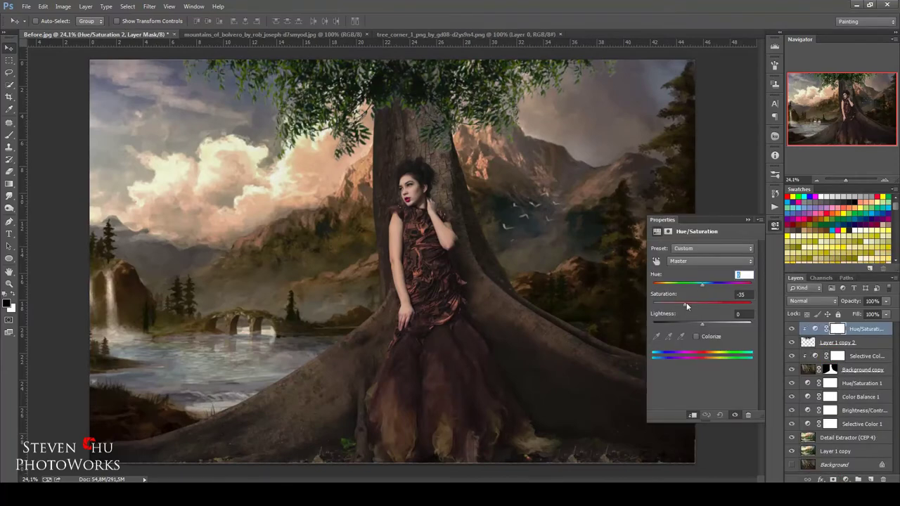
{"action": "left_click", "coordinate": [775, 225]}
{"action": "left_click", "coordinate": [692, 414]}
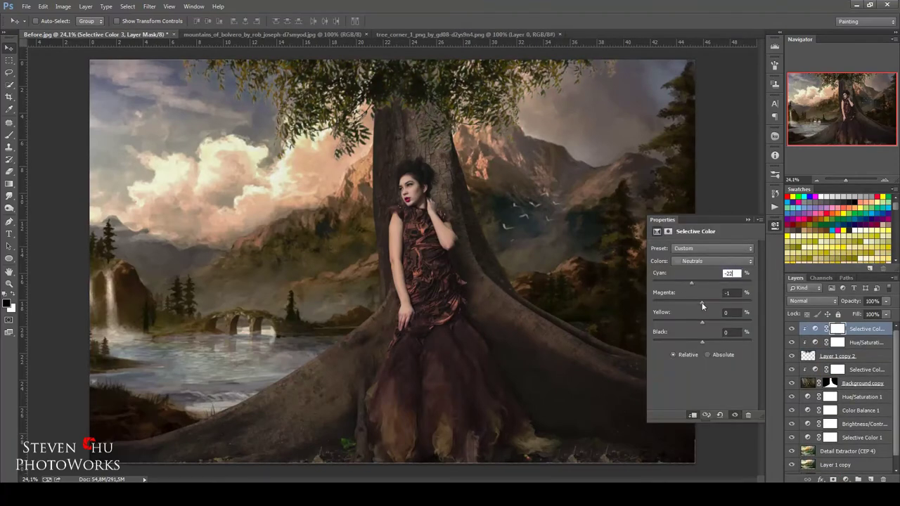
{"action": "key", "text": "Return"}
Place the tree-corner foliage as a bottom-right bush and duplicate it to the bottom-left
{"action": "left_click", "coordinate": [464, 33]}
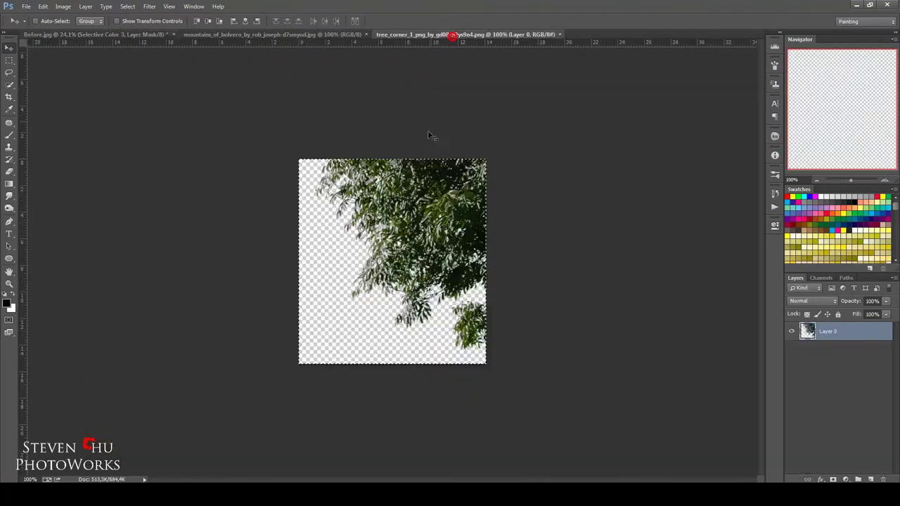
{"action": "left_click_drag", "start_coordinate": [432, 136], "coordinate": [401, 255]}
{"action": "left_click", "coordinate": [43, 6]}
{"action": "left_click", "coordinate": [69, 226]}
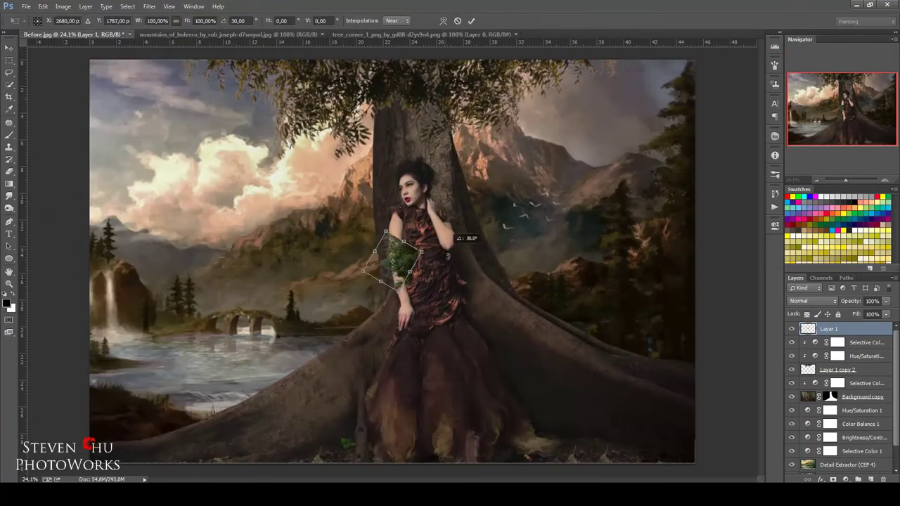
{"action": "left_click_drag", "start_coordinate": [425, 294], "coordinate": [713, 337]}
{"action": "key", "text": "Return"}
{"action": "key", "text": "ctrl+j"}
{"action": "left_click_drag", "start_coordinate": [619, 380], "coordinate": [176, 380]}
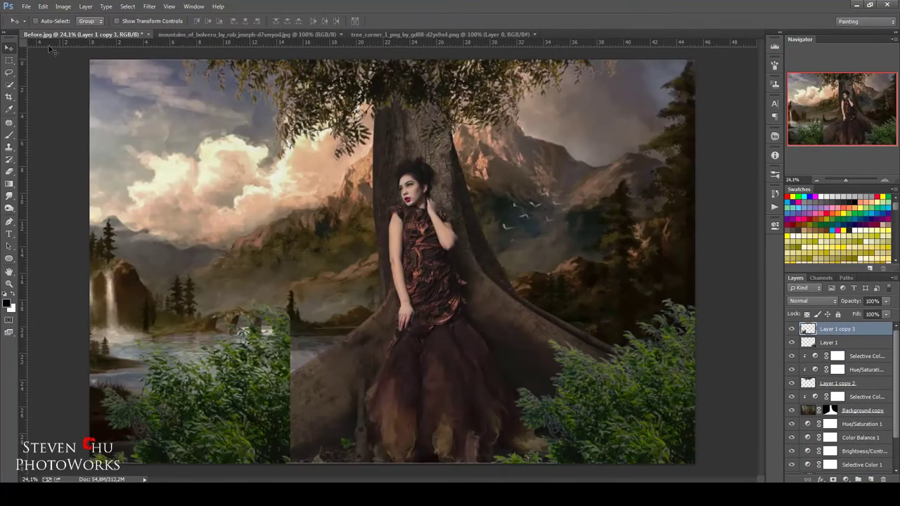
Brown the bushes with clipped Hue/Saturation, Selective Color and Brightness/Contrast adjustments
{"action": "left_click", "coordinate": [845, 479]}
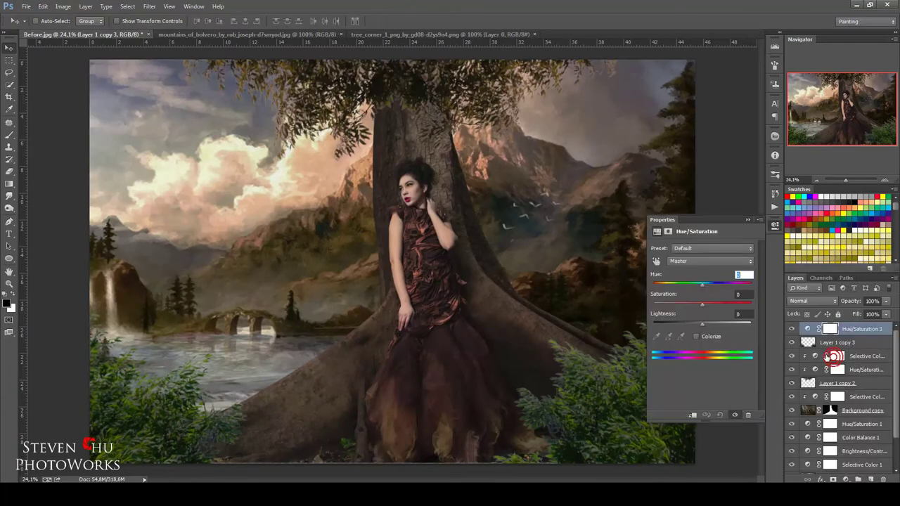
{"action": "mouse_move", "coordinate": [701, 285]}
{"action": "left_mouse_down"}
{"action": "mouse_move", "coordinate": [688, 304]}
{"action": "mouse_move", "coordinate": [687, 286]}
{"action": "mouse_move", "coordinate": [711, 284]}
{"action": "mouse_move", "coordinate": [696, 284]}
{"action": "left_mouse_up"}
{"action": "left_click", "coordinate": [845, 478]}
{"action": "left_click", "coordinate": [831, 419]}
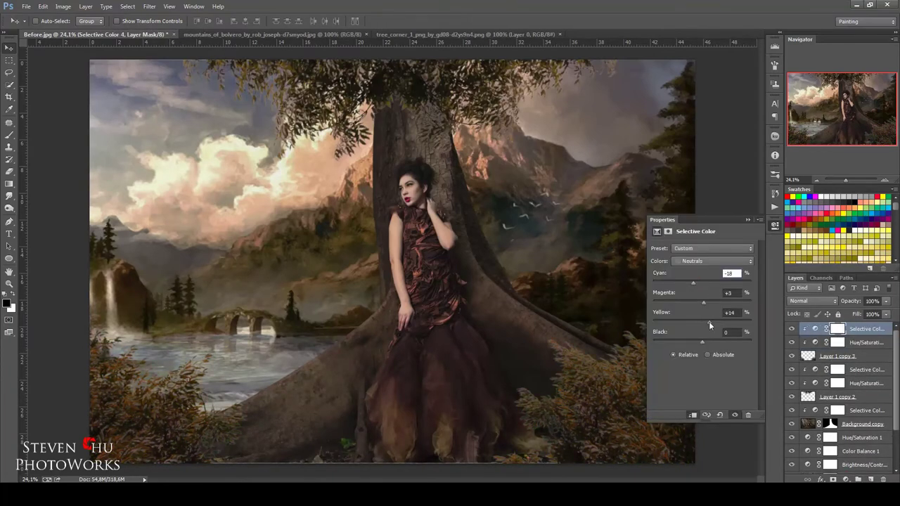
{"action": "left_click", "coordinate": [845, 479]}
Apply light Add Noise to the Layer 1 copy 3 bush layer
{"action": "left_click", "coordinate": [837, 369]}
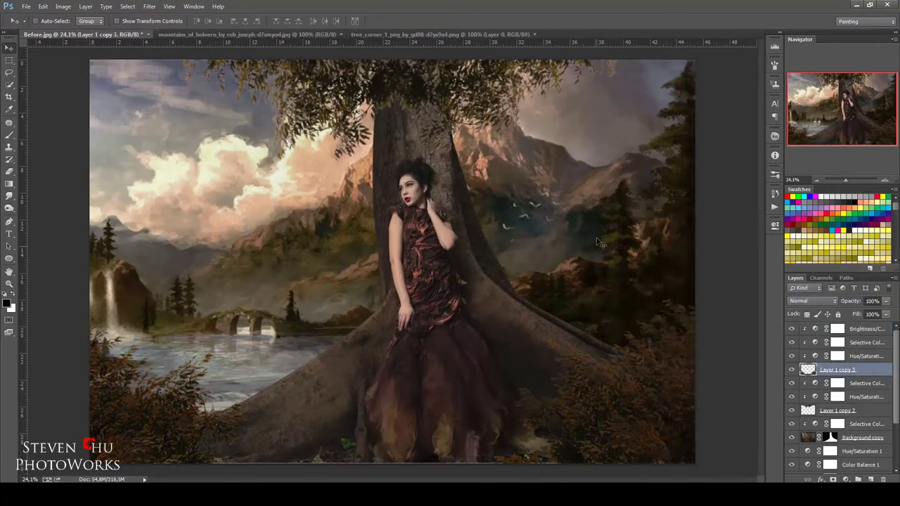
{"action": "left_click", "coordinate": [149, 7]}
{"action": "left_click", "coordinate": [331, 165]}
{"action": "left_click", "coordinate": [864, 185]}
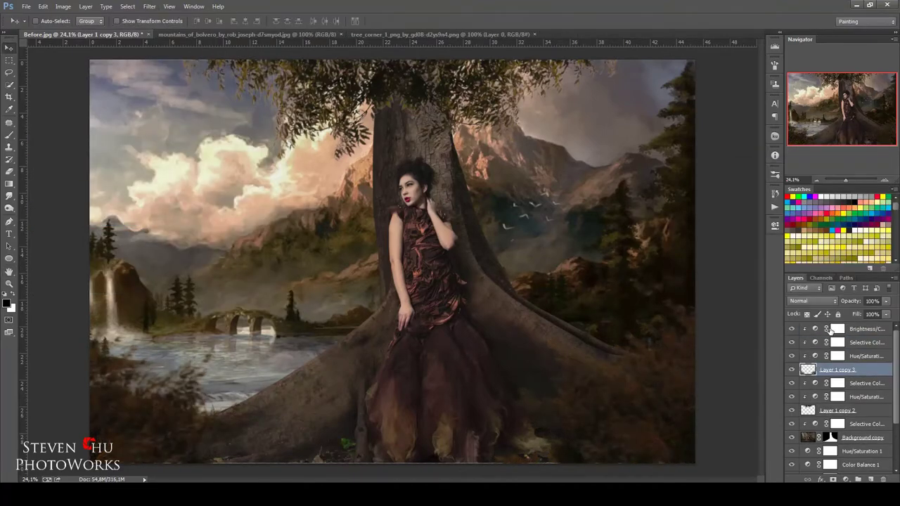
{"action": "left_click", "coordinate": [830, 329]}
On a new layer, brush darkness over the upper-left and upper-right sky and clouds
{"action": "left_click", "coordinate": [871, 479]}
{"action": "key", "text": "b"}
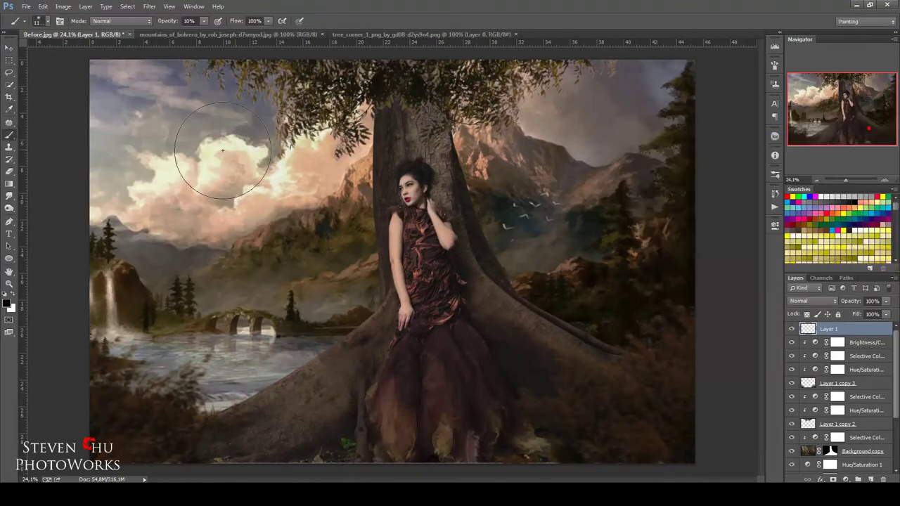
{"action": "left_click_drag", "start_coordinate": [222, 150], "coordinate": [141, 204]}
{"action": "key", "text": "bracketright"}
{"action": "left_click_drag", "start_coordinate": [613, 70], "coordinate": [675, 168]}
{"action": "left_click_drag", "start_coordinate": [191, 110], "coordinate": [316, 183]}
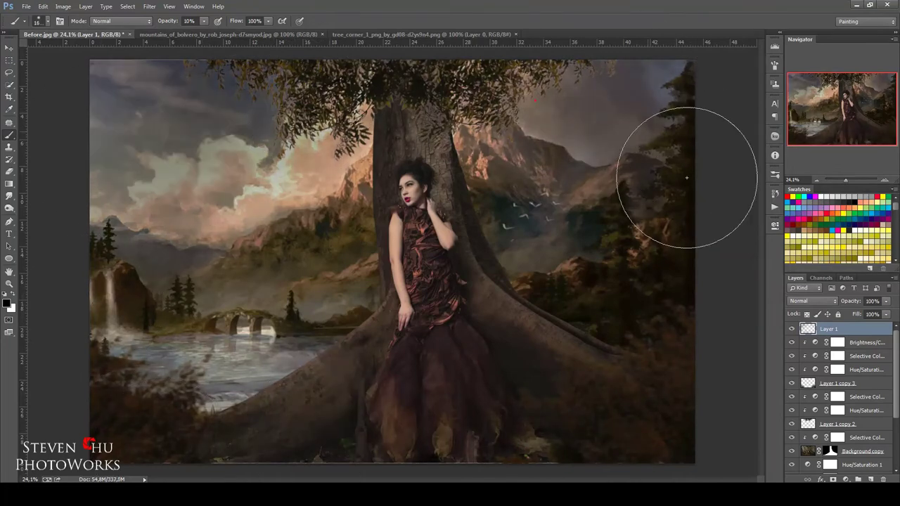
{"action": "left_click_drag", "start_coordinate": [687, 178], "coordinate": [605, 70]}
{"action": "left_click_drag", "start_coordinate": [112, 63], "coordinate": [150, 91]}
{"action": "left_click_drag", "start_coordinate": [633, 78], "coordinate": [654, 134]}
{"action": "left_click_drag", "start_coordinate": [310, 324], "coordinate": [232, 175]}
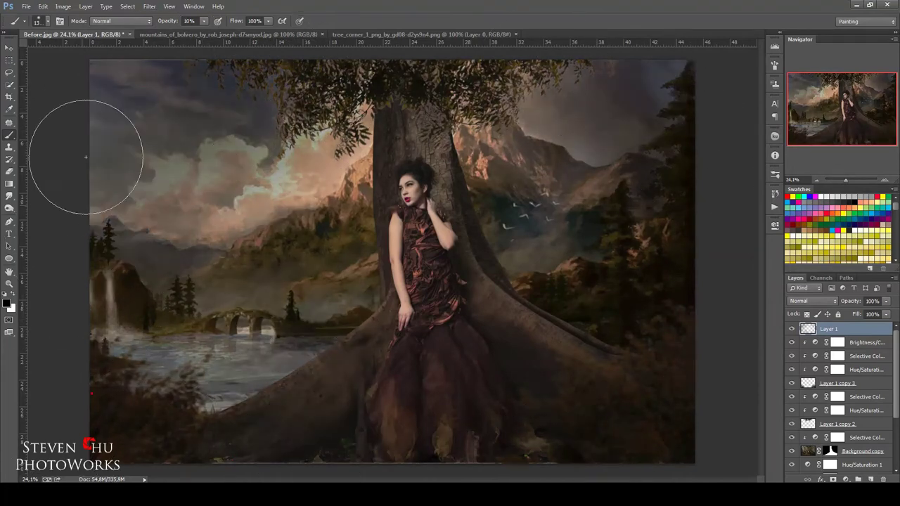
Add a Color Balance adjustment layer shifting the shadows
{"action": "left_click", "coordinate": [859, 479]}
{"action": "left_click", "coordinate": [822, 368]}
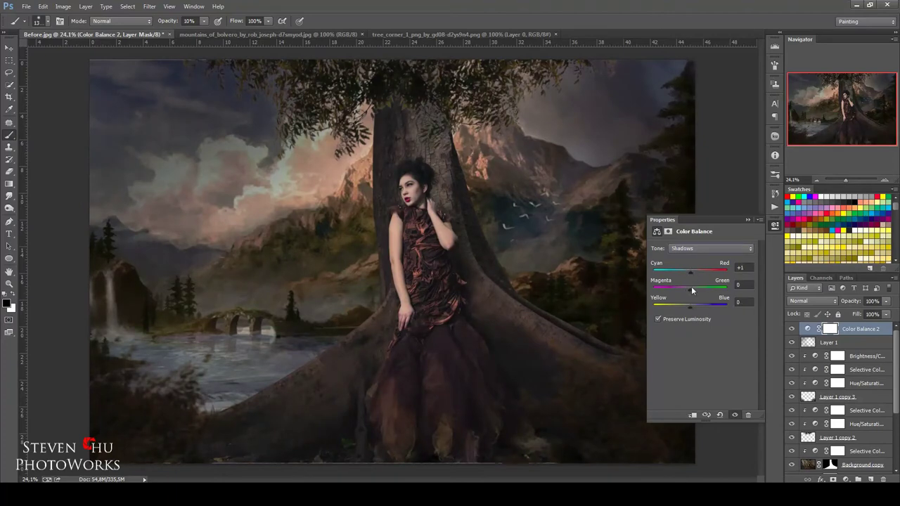
{"action": "left_click", "coordinate": [775, 225]}
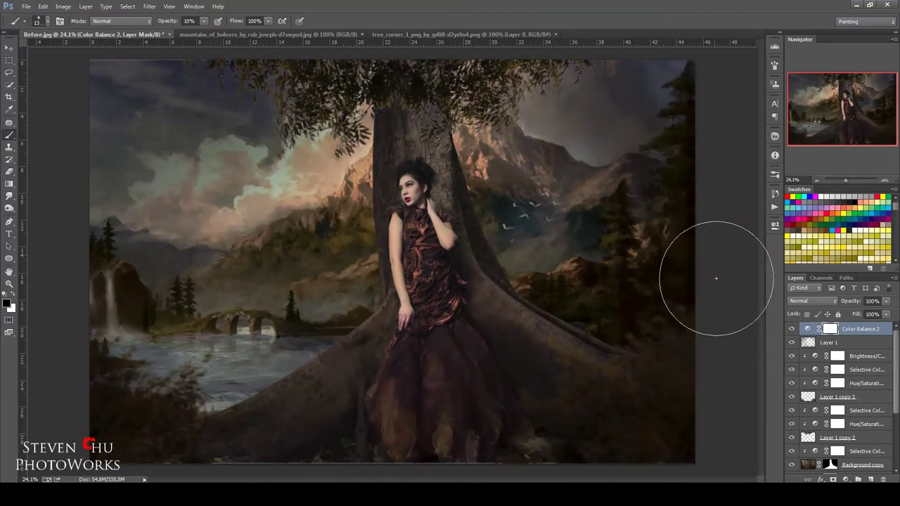
{"action": "left_click", "coordinate": [847, 480]}
Add a black-to-white radial Gradient Fill at 159% scale, blended in Overlay
{"action": "left_click", "coordinate": [824, 269]}
{"action": "left_click", "coordinate": [725, 153]}
{"action": "left_click", "coordinate": [725, 163]}
{"action": "left_click_drag", "start_coordinate": [392, 262], "coordinate": [334, 218]}
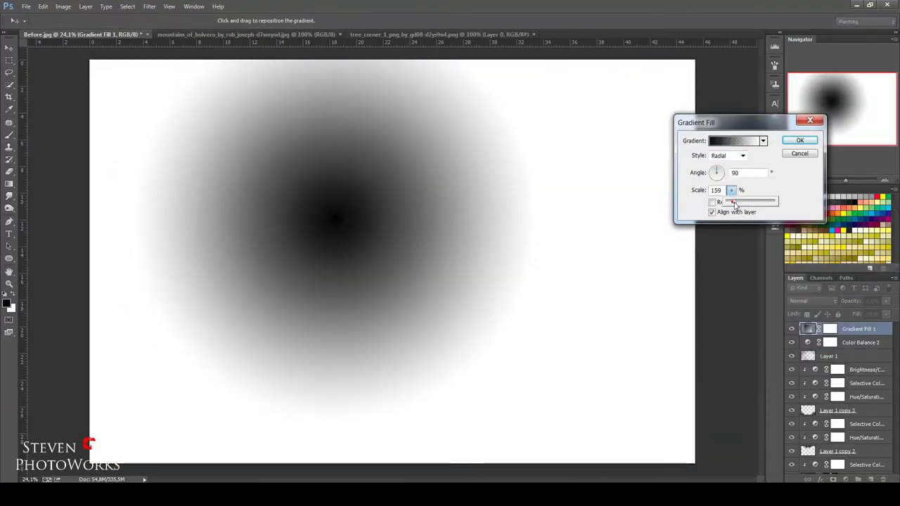
{"action": "left_click", "coordinate": [800, 136]}
{"action": "left_click", "coordinate": [802, 301]}
{"action": "left_click", "coordinate": [808, 147]}
Shift a gradient stop to reddish grey, then add a Levels adjustment
{"action": "left_click", "coordinate": [675, 387]}
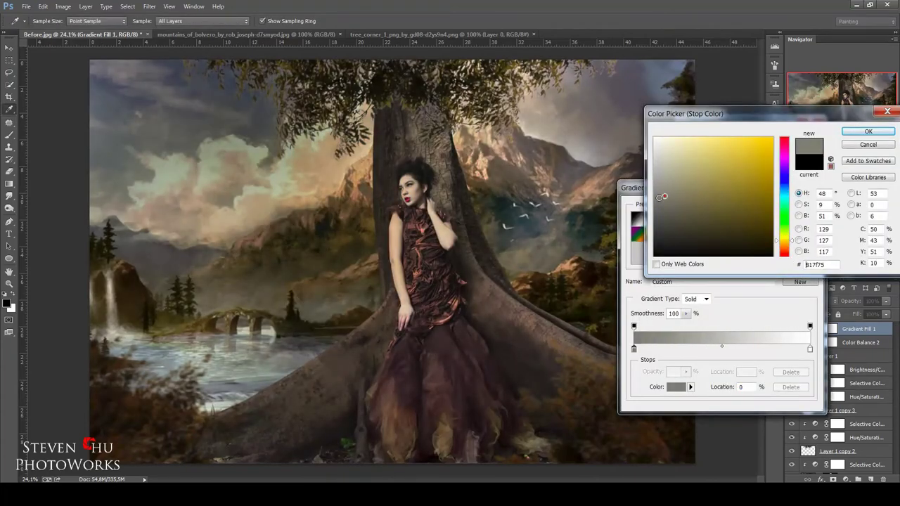
{"action": "left_click", "coordinate": [675, 386]}
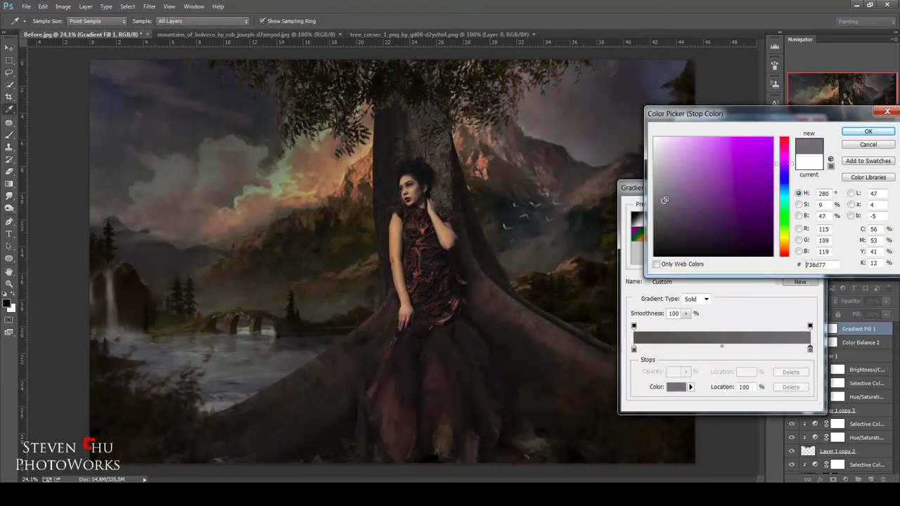
{"action": "left_click", "coordinate": [662, 184]}
{"action": "left_click_drag", "start_coordinate": [784, 241], "coordinate": [784, 252]}
{"action": "left_click", "coordinate": [664, 204]}
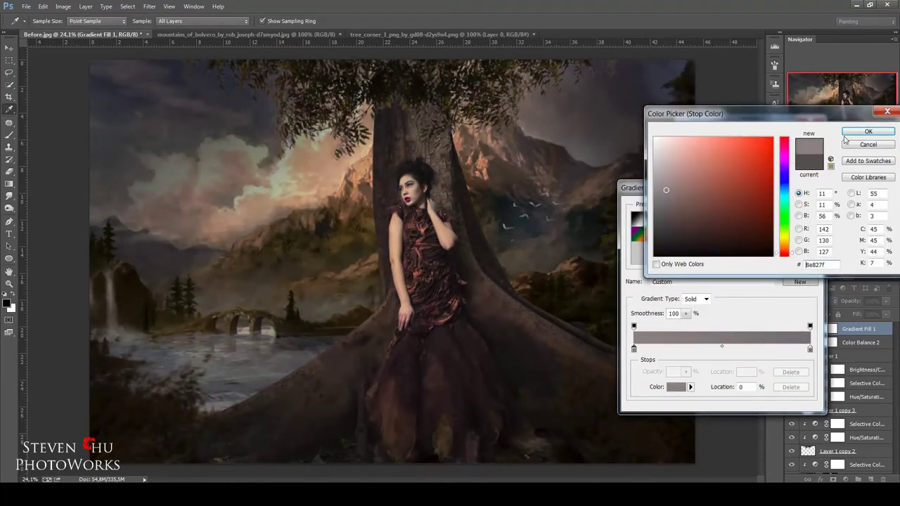
{"action": "left_click", "coordinate": [868, 131]}
{"action": "left_click", "coordinate": [846, 478]}
{"action": "left_click_drag", "start_coordinate": [751, 330], "coordinate": [739, 329]}
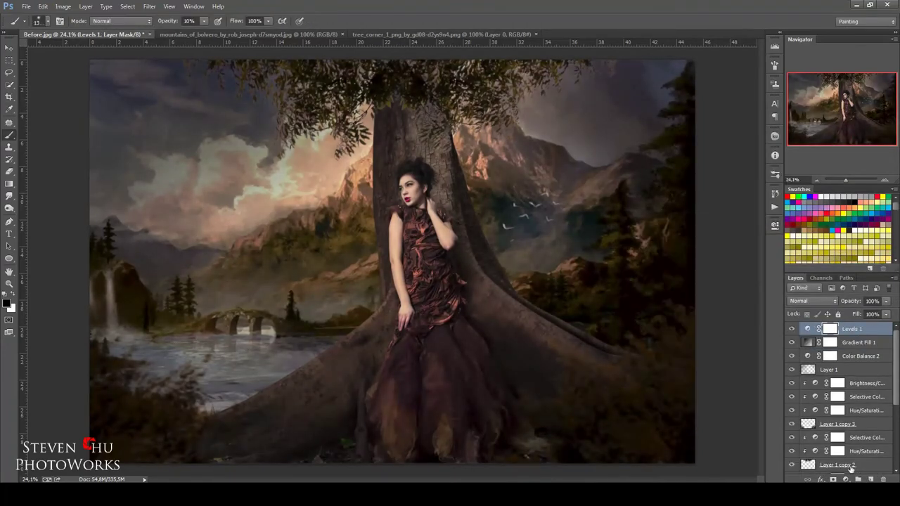
Add a brown Color Fill in Soft Light at 36% opacity with an inverted mask
{"action": "left_click", "coordinate": [846, 478]}
{"action": "left_click", "coordinate": [864, 129]}
{"action": "left_click", "coordinate": [812, 301]}
{"action": "left_click", "coordinate": [804, 117]}
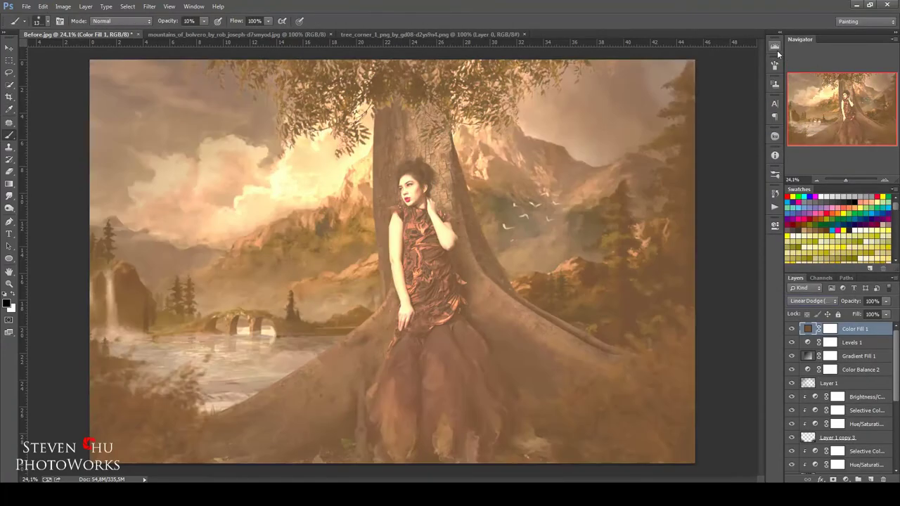
{"action": "left_click", "coordinate": [813, 301]}
{"action": "key", "text": "Down"}
{"action": "key", "text": "Down"}
{"action": "key", "text": "Down"}
{"action": "left_click_drag", "start_coordinate": [853, 301], "coordinate": [860, 310]}
{"action": "double_click", "coordinate": [831, 328]}
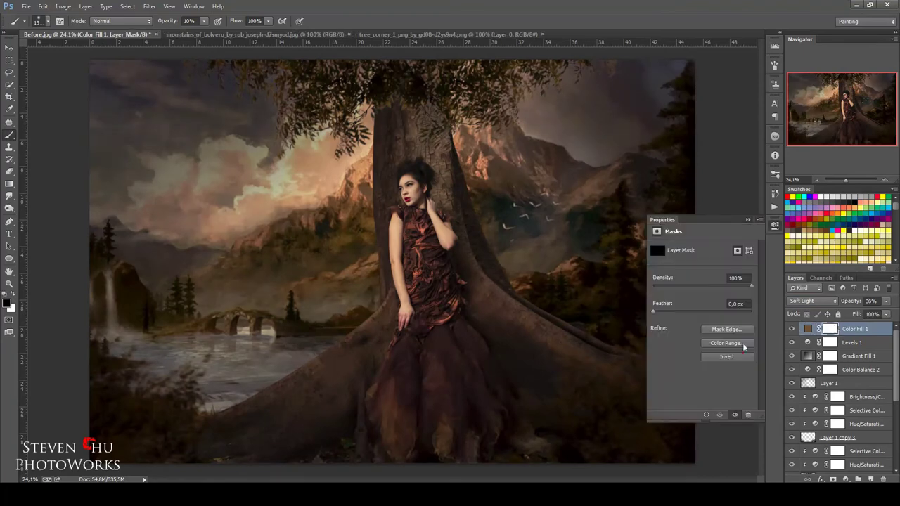
{"action": "left_click", "coordinate": [727, 357]}
{"action": "key", "text": "0"}
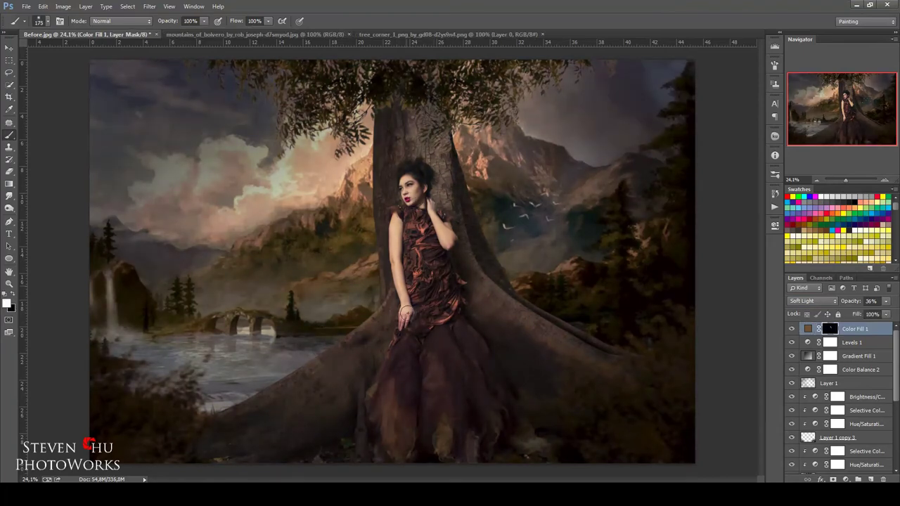
Add a near-black Color Fill in Exclusion and a Hue/Saturation layer, then stamp visible layers
{"action": "left_click", "coordinate": [846, 479]}
{"action": "left_click", "coordinate": [820, 259]}
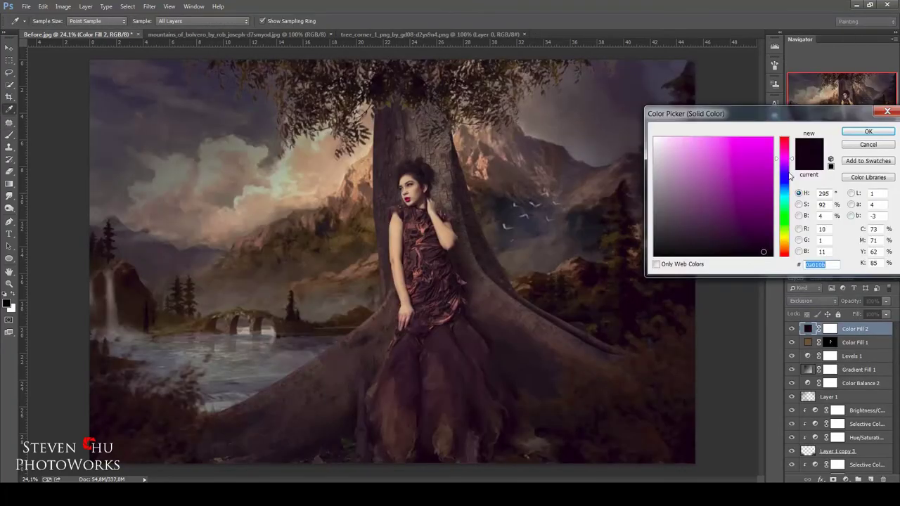
{"action": "left_click", "coordinate": [768, 252]}
{"action": "key", "text": "Return"}
{"action": "left_click", "coordinate": [858, 479]}
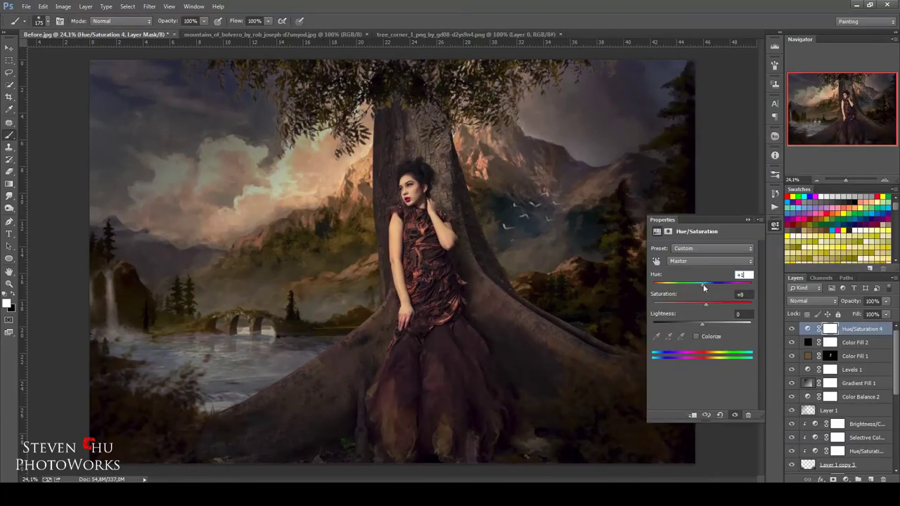
{"action": "left_click", "coordinate": [843, 330]}
{"action": "key", "text": "ctrl+shift+alt+e"}
{"action": "type", "text": "Ctrl + shift + alt + e"}
Light the stamped layer with Lighting Effects using a changed light colour
{"action": "key", "text": "Return"}
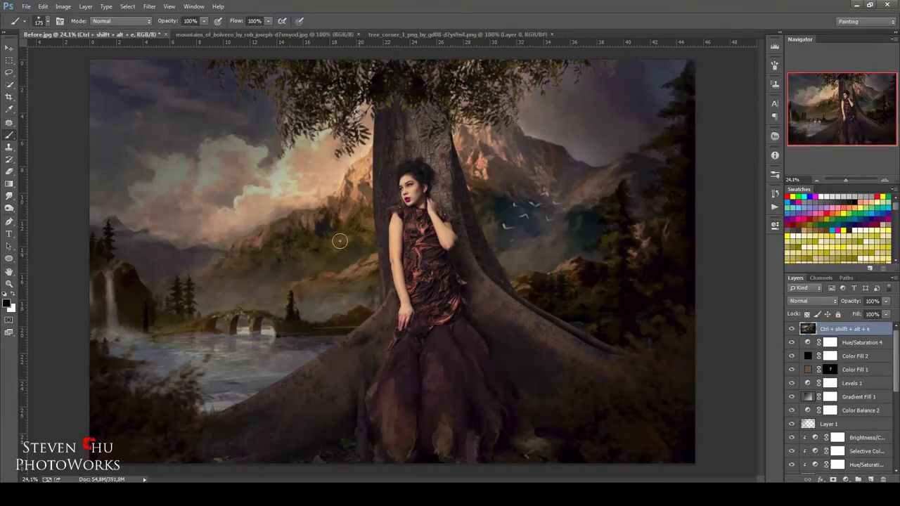
{"action": "key", "text": "ctrl+alt+f"}
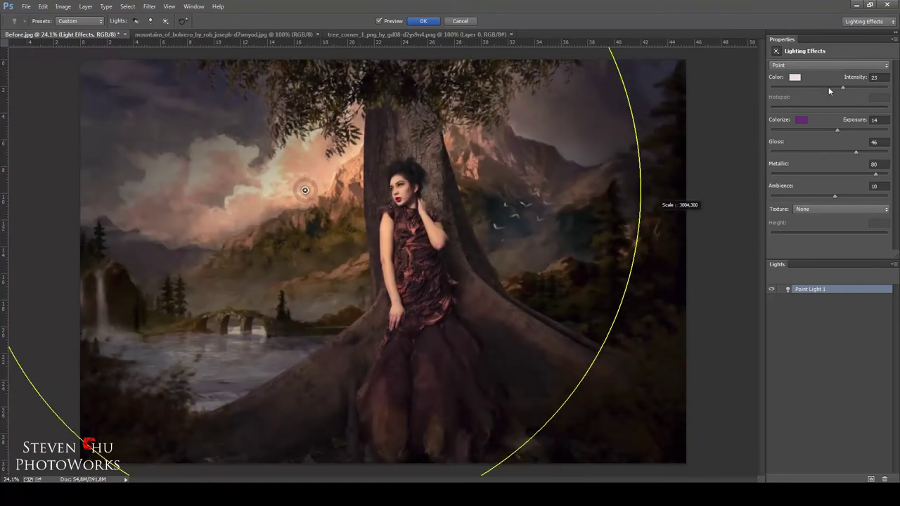
{"action": "left_click", "coordinate": [795, 76]}
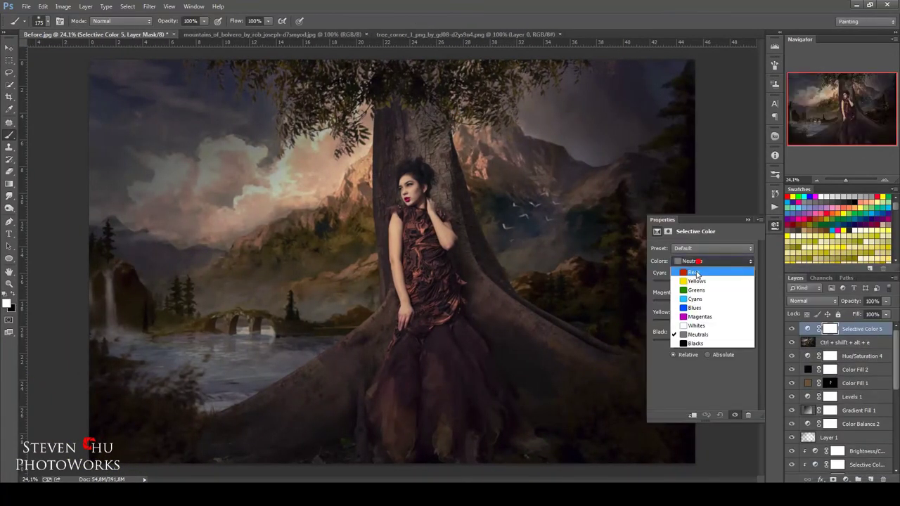
Tweak Reds and Blacks in Selective Color, then stamp a new merged layer for High Pass
{"action": "left_click", "coordinate": [697, 274]}
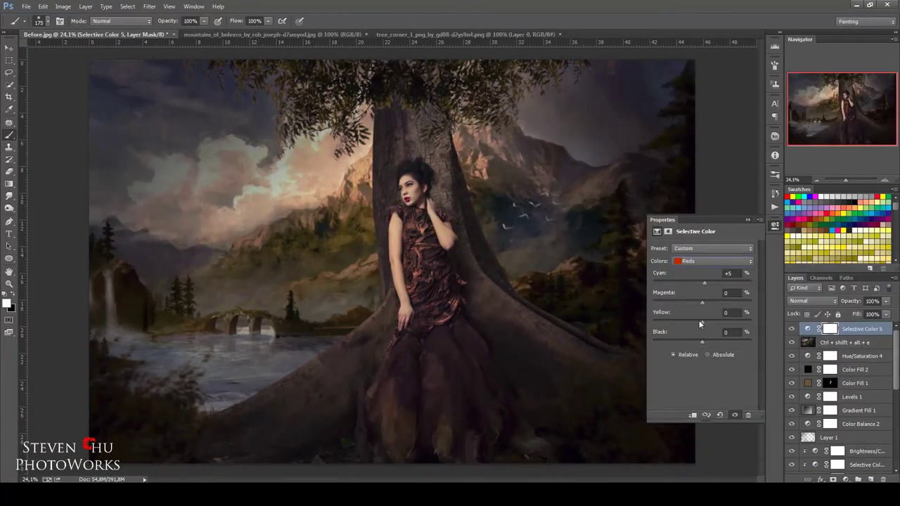
{"action": "left_click", "coordinate": [704, 343]}
{"action": "left_click", "coordinate": [747, 220]}
{"action": "key", "text": "ctrl+shift+alt+e"}
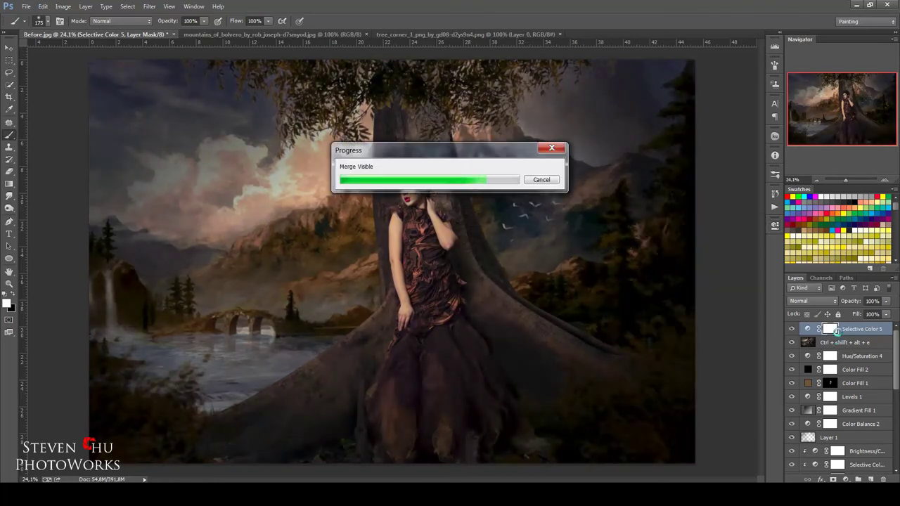
{"action": "type", "text": "Ctrl+shift+alt+e"}
{"action": "left_click", "coordinate": [149, 6]}
Apply High Pass, blend the grey stamp layer in Overlay and select the Move tool
{"action": "left_click", "coordinate": [80, 239]}
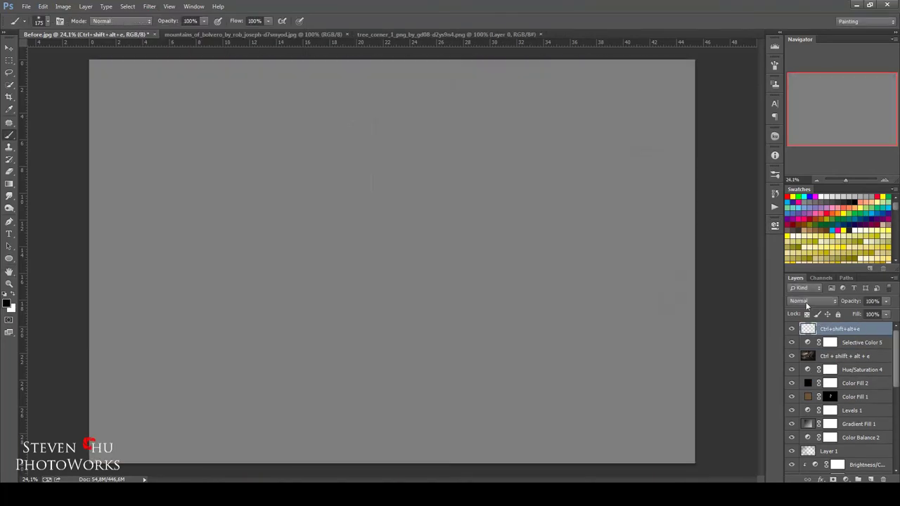
{"action": "key", "text": "Return"}
{"action": "key", "text": "shift+alt+o"}
{"action": "key", "text": "v"}
{"action": "scroll", "coordinate": [840, 393], "scroll_direction": "down", "scroll_amount": 5}
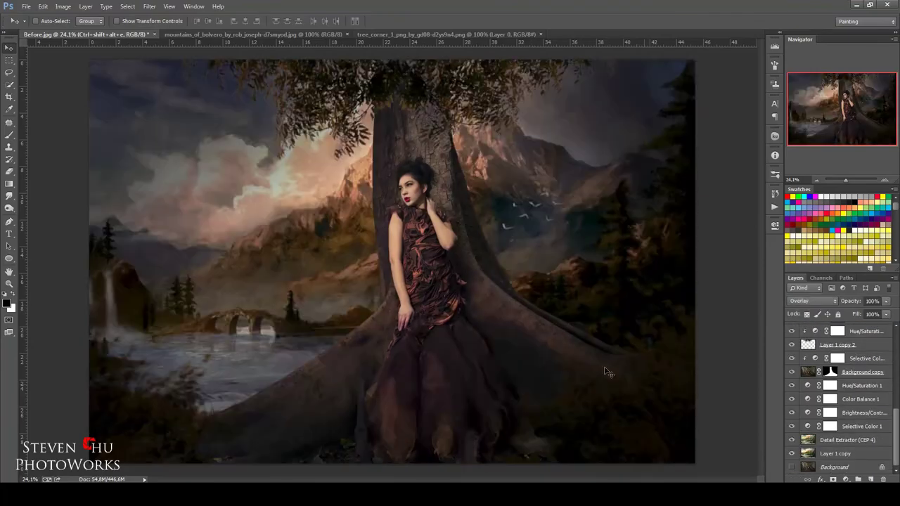